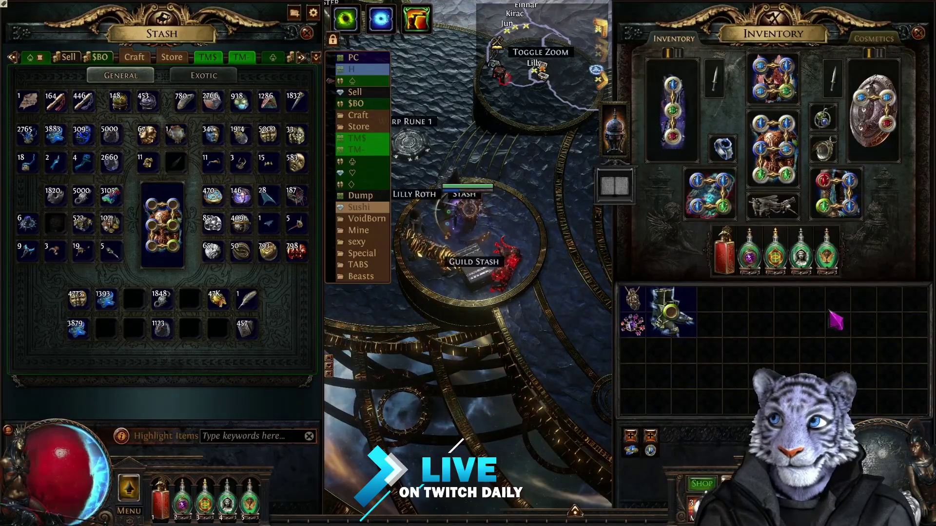
Switch from Path of Exile to the Chrome window with the awakened poe trade search results
{"action": "mouse_move", "coordinate": [797, 218]}
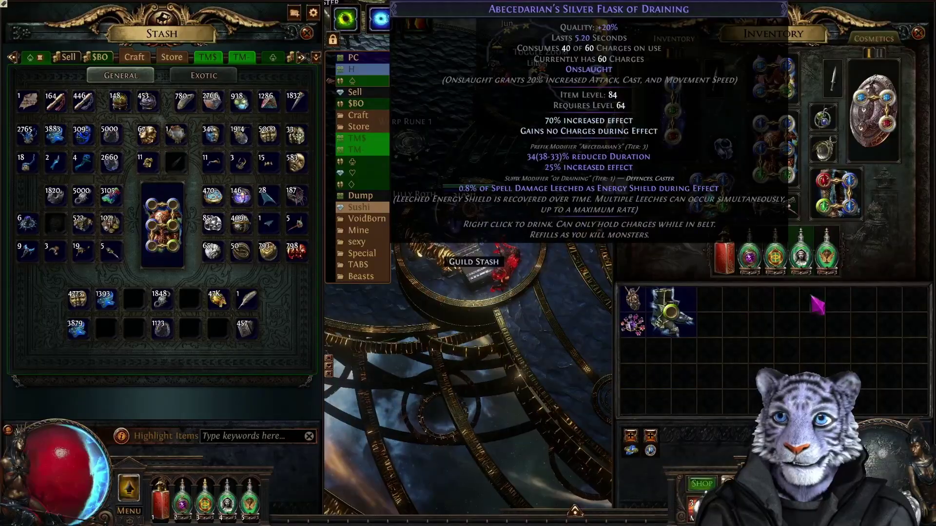
{"action": "key", "text": "alt+Tab"}
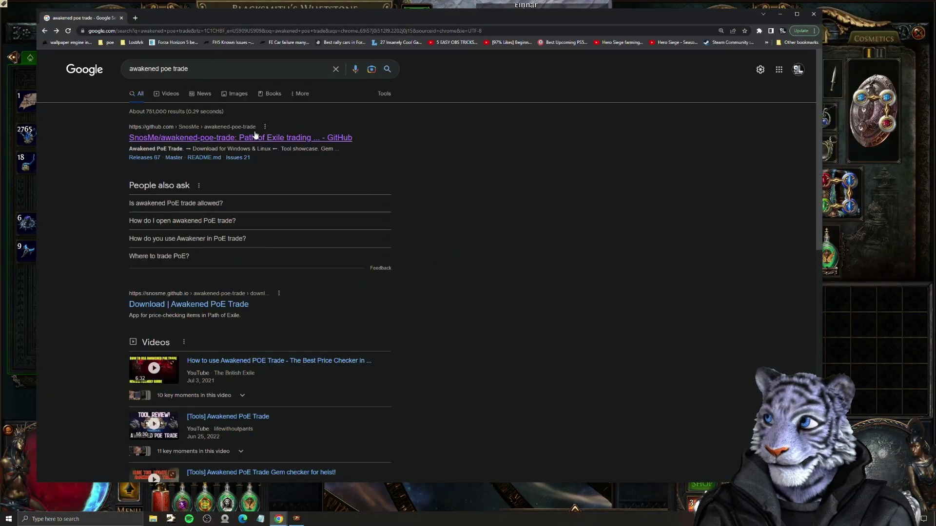
Browse the awakened-poe-trade GitHub README and download section, then go back into the game
{"action": "left_click", "coordinate": [227, 139]}
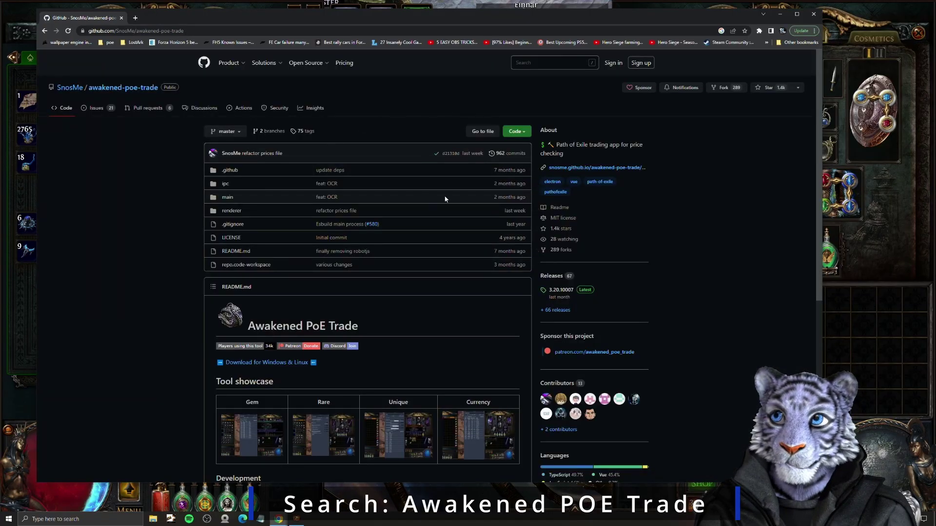
{"action": "scroll", "coordinate": [408, 195], "scroll_direction": "down", "scroll_amount": 5}
{"action": "scroll", "coordinate": [397, 345], "scroll_direction": "down", "scroll_amount": 2}
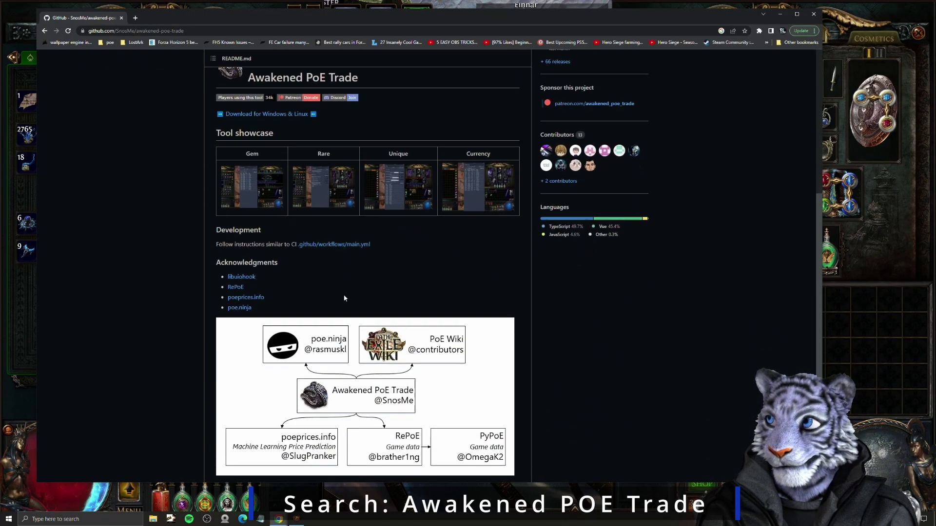
{"action": "scroll", "coordinate": [281, 228], "scroll_direction": "up", "scroll_amount": 4}
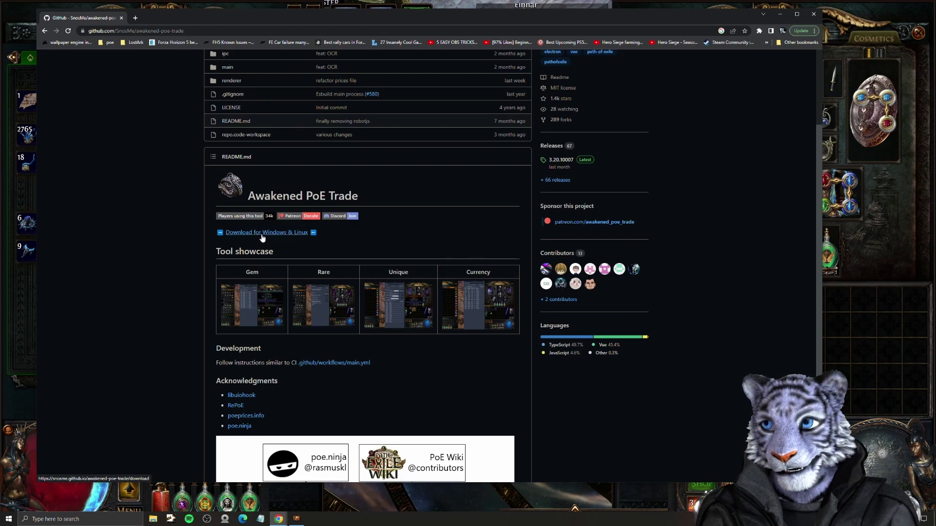
{"action": "left_click", "coordinate": [884, 327]}
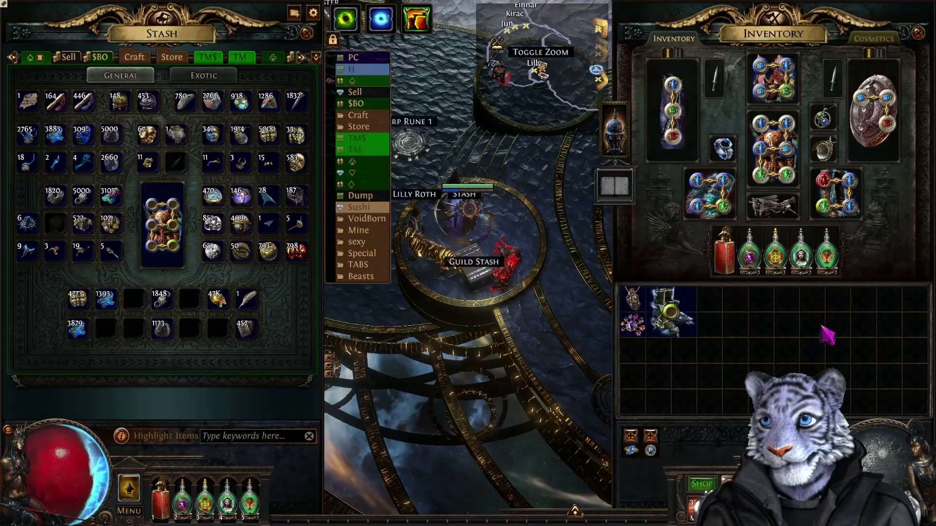
Show the Awakened PoE Trade overlay and open its Settings on the Hotkeys page
{"action": "key", "text": "shift+space"}
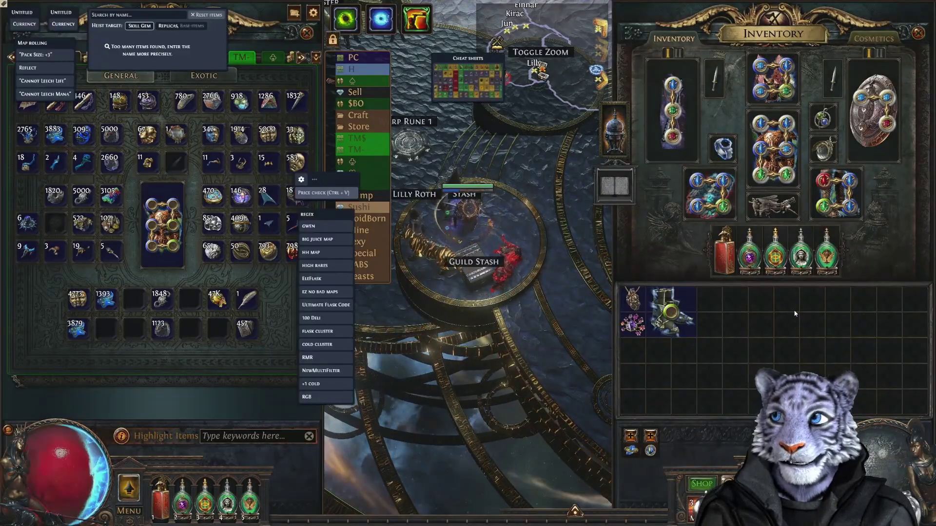
{"action": "mouse_move", "coordinate": [55, 253]}
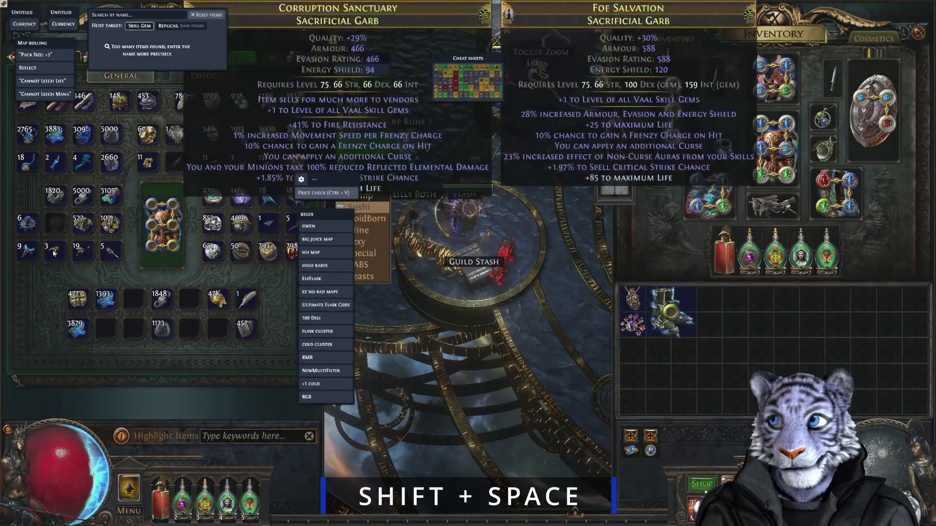
{"action": "mouse_move", "coordinate": [307, 210]}
{"action": "mouse_move", "coordinate": [301, 180]}
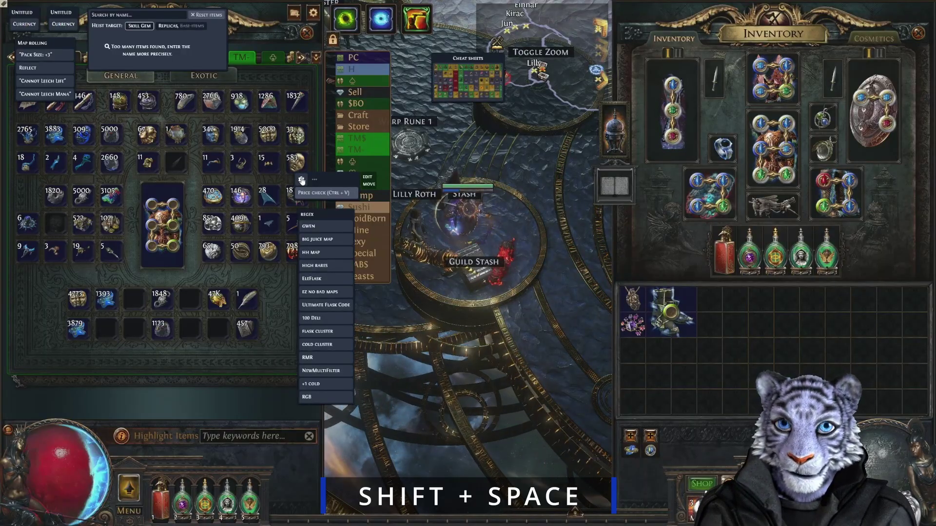
{"action": "left_click", "coordinate": [301, 180]}
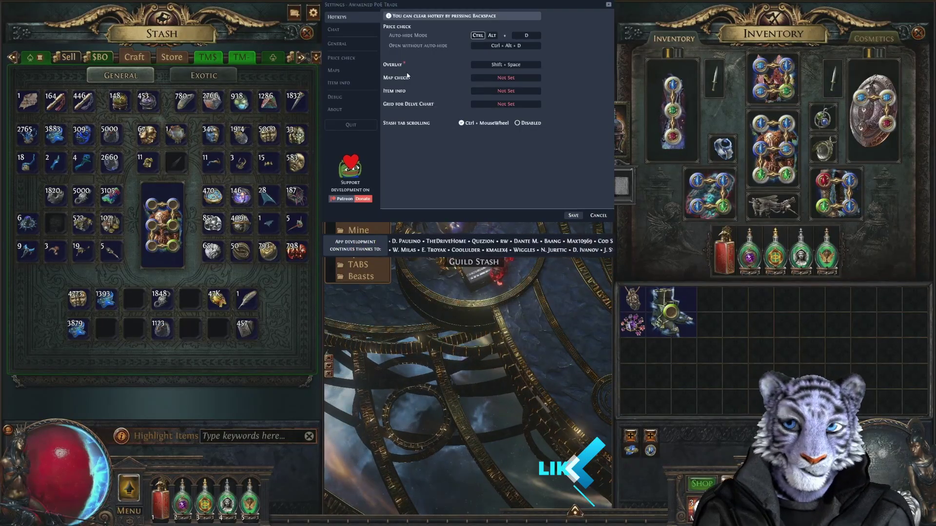
Review the Price Check settings and set the extra rate-limit delay to 10 seconds
{"action": "left_click", "coordinate": [346, 62]}
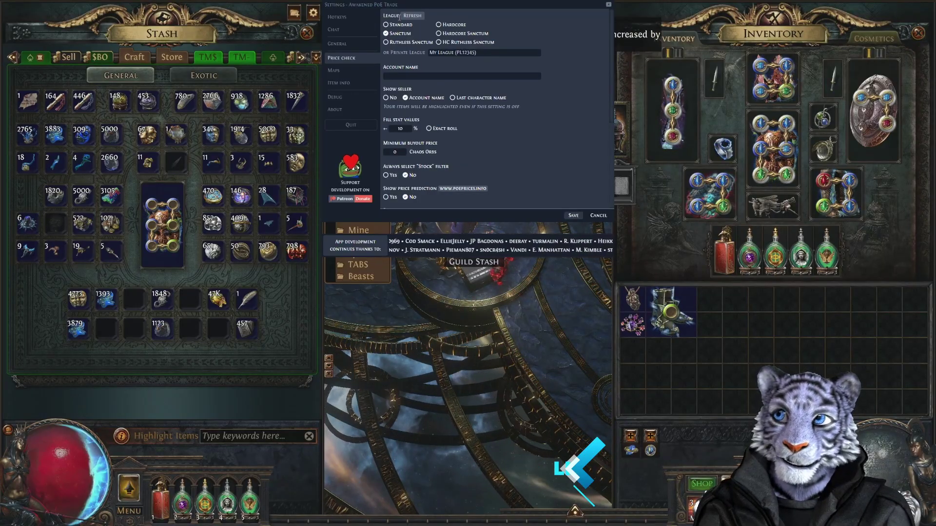
{"action": "scroll", "coordinate": [412, 88], "scroll_direction": "down", "scroll_amount": 3}
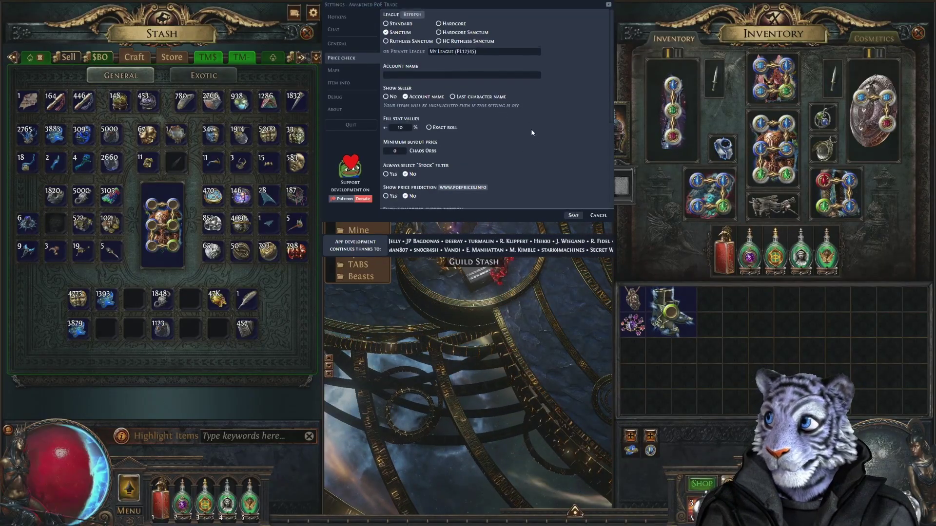
{"action": "scroll", "coordinate": [411, 90], "scroll_direction": "up", "scroll_amount": 3}
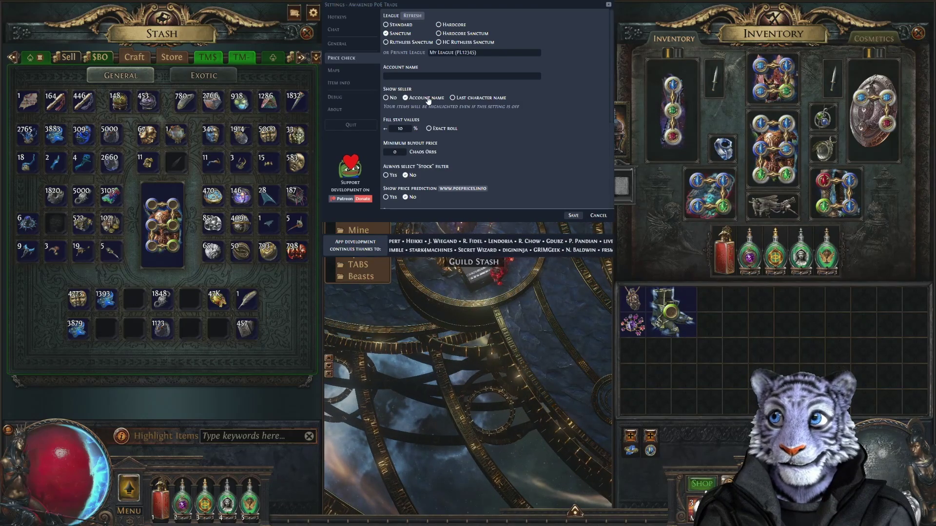
{"action": "scroll", "coordinate": [461, 128], "scroll_direction": "down", "scroll_amount": 4}
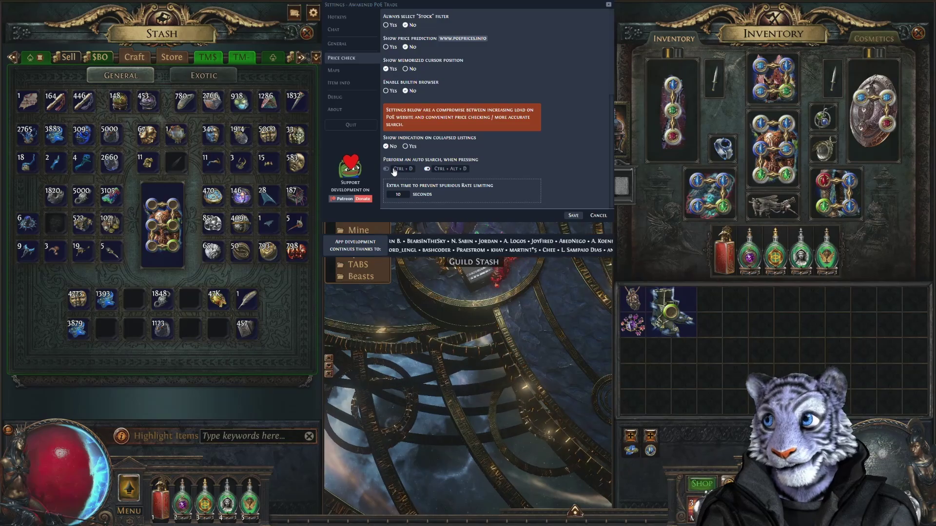
{"action": "left_click", "coordinate": [400, 194]}
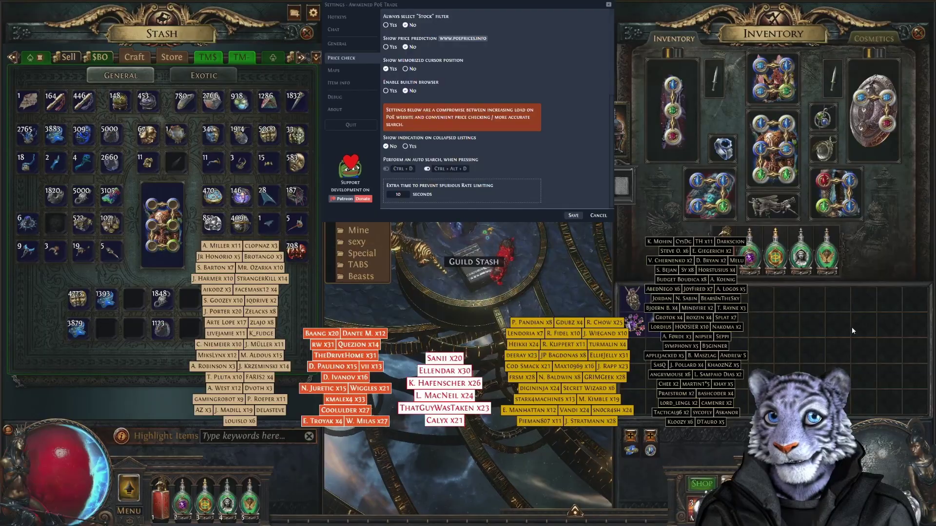
Bring the settings overlay back up and save the changes
{"action": "left_click", "coordinate": [852, 326]}
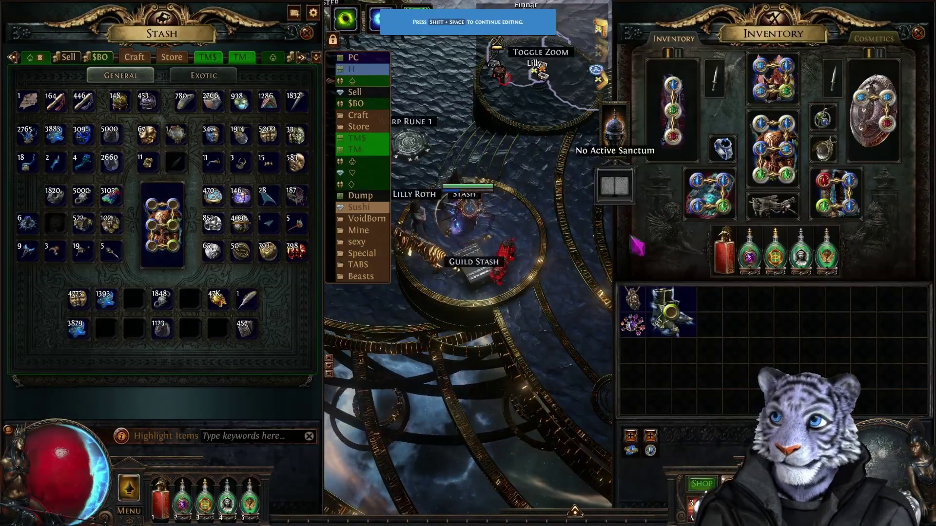
{"action": "key", "text": "shift+space"}
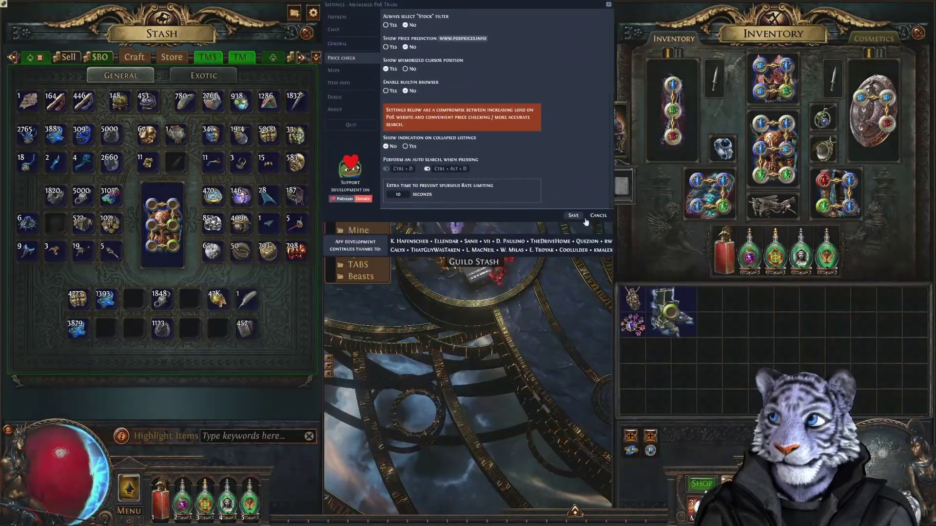
{"action": "left_click", "coordinate": [581, 299]}
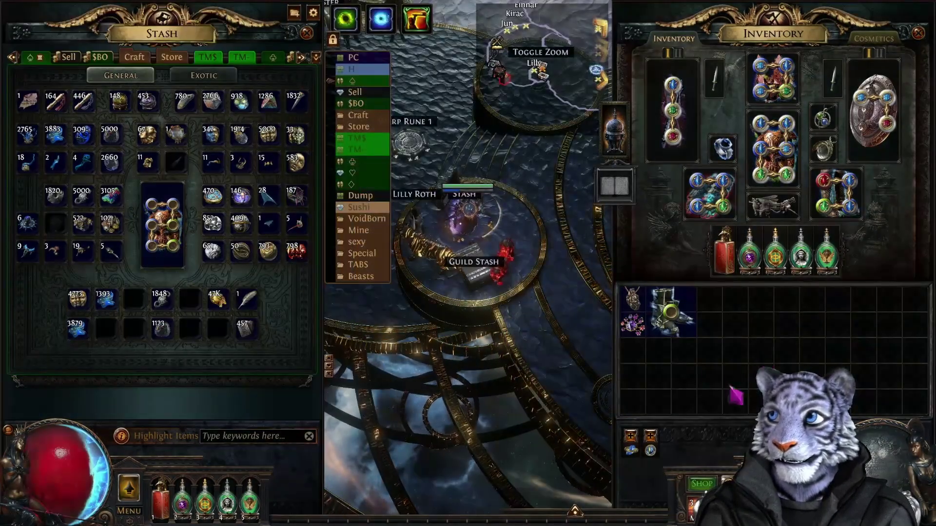
Price-check the Carnage Heart amulet and list its trade offers, mostly at 1 chaos
{"action": "mouse_move", "coordinate": [635, 303]}
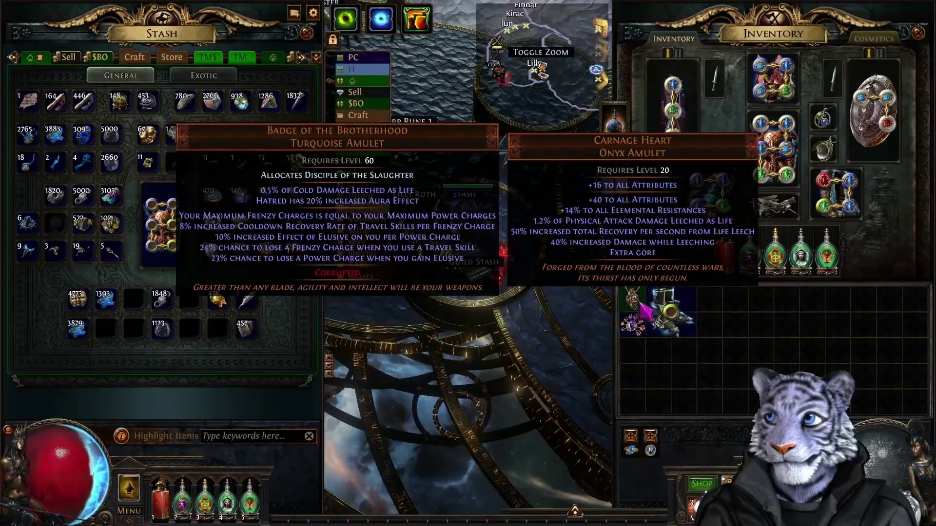
{"action": "key", "text": "ctrl+d"}
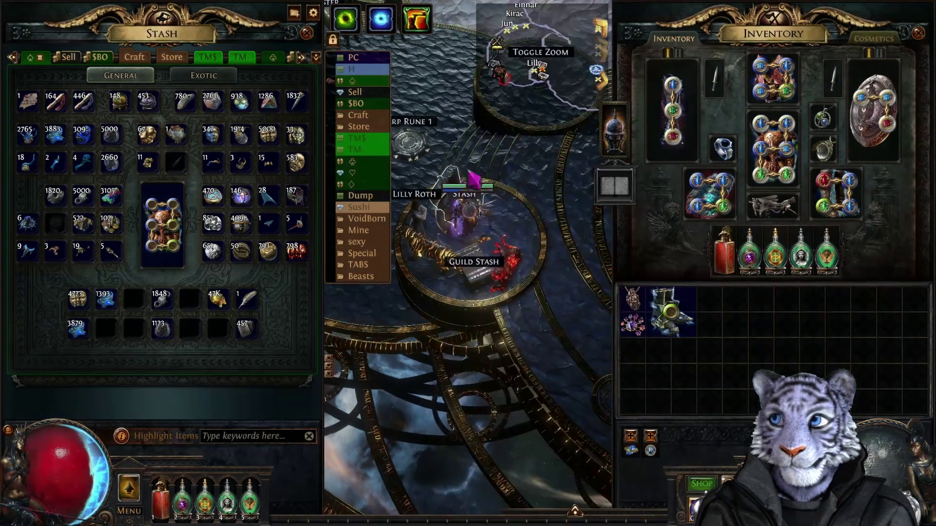
{"action": "mouse_move", "coordinate": [671, 312]}
{"action": "key", "text": "ctrl+d"}
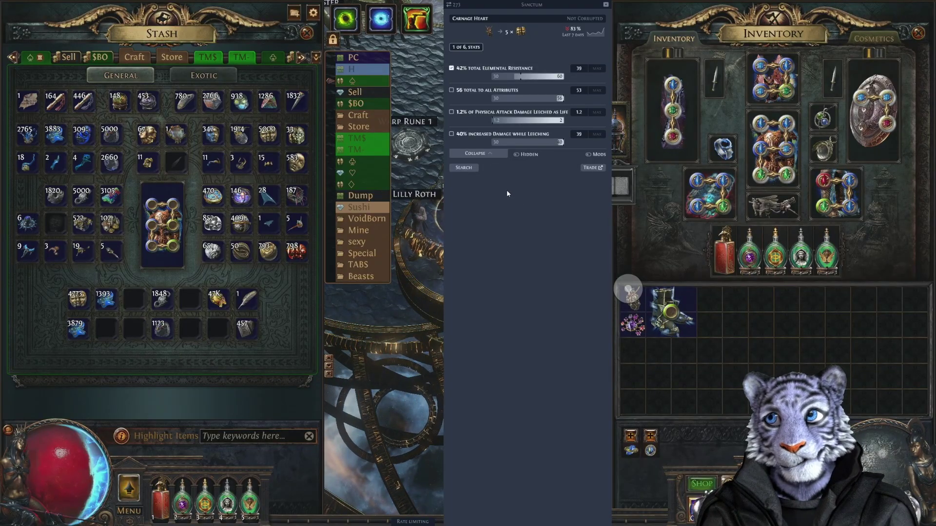
{"action": "left_click", "coordinate": [464, 167]}
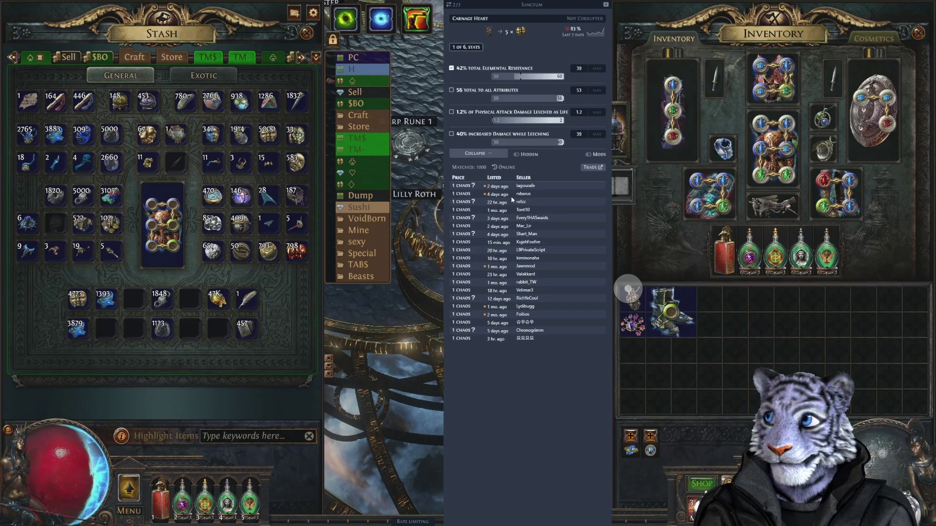
Filter on 56 total attributes and 40% increased damage while leeching, entering 5 as a minimum
{"action": "left_click", "coordinate": [471, 92]}
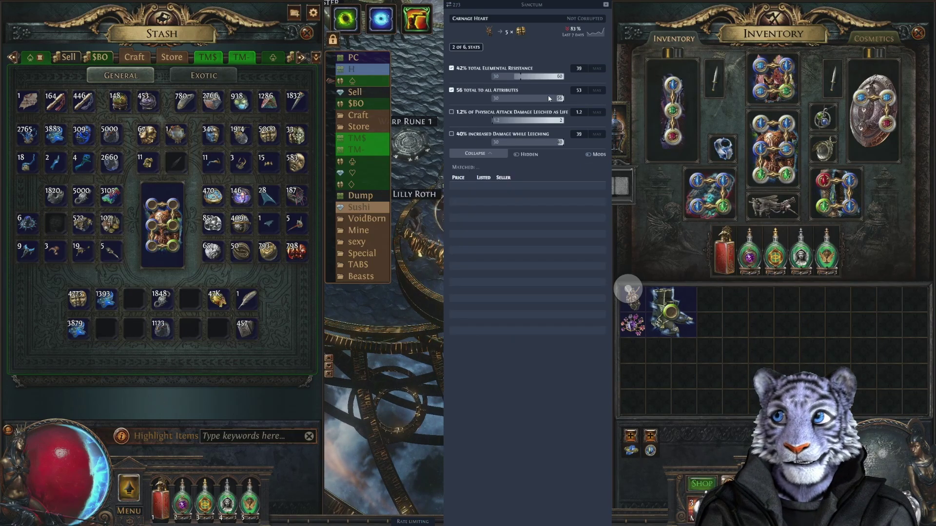
{"action": "left_click", "coordinate": [470, 137]}
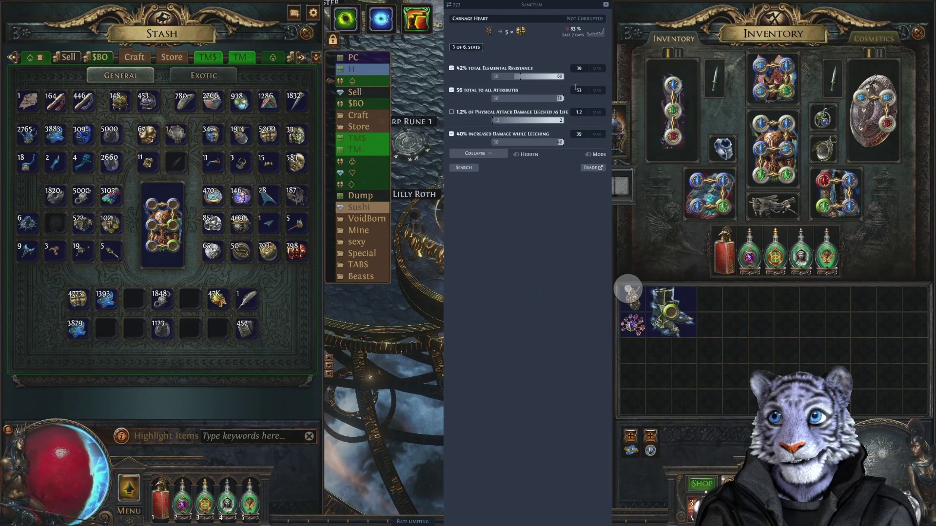
{"action": "left_click", "coordinate": [464, 167]}
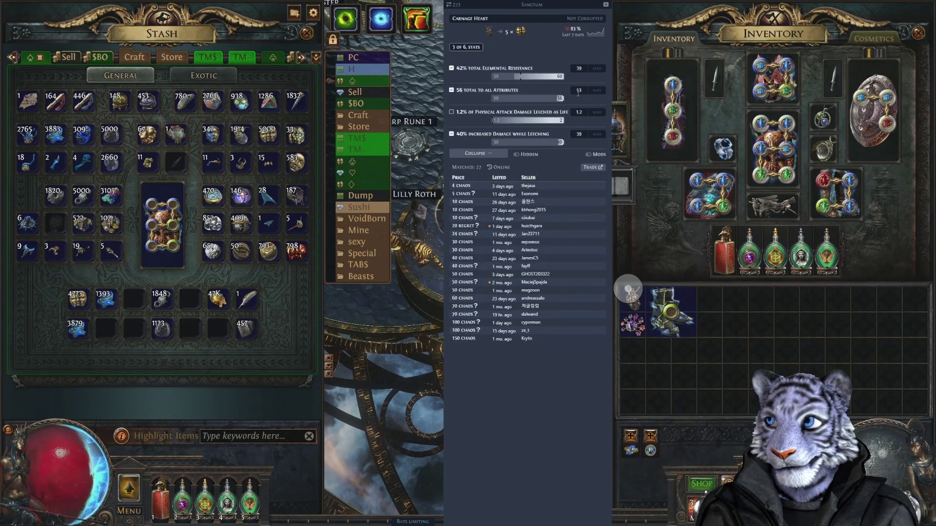
{"action": "type", "text": "5"}
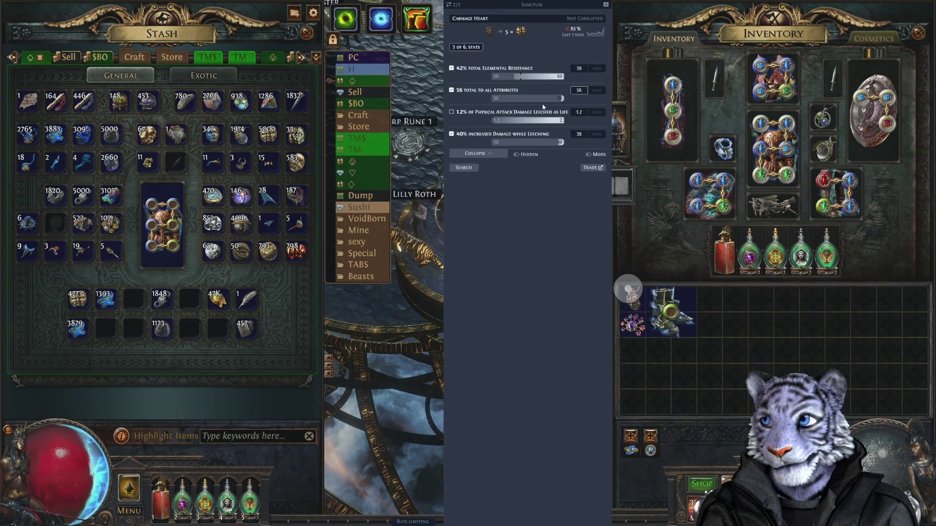
{"action": "key", "text": "Return"}
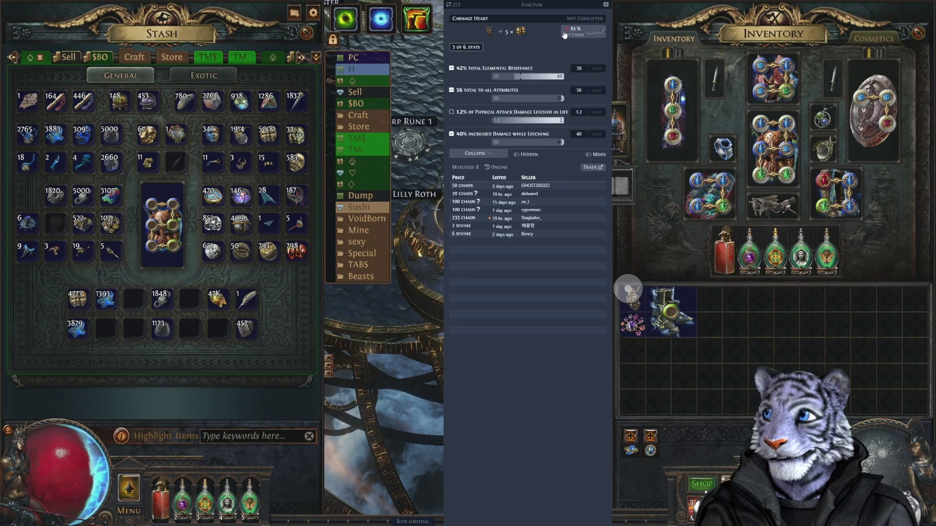
Restrict the search to corrupted amulets and toggle the hidden stats on and off
{"action": "left_click", "coordinate": [589, 20]}
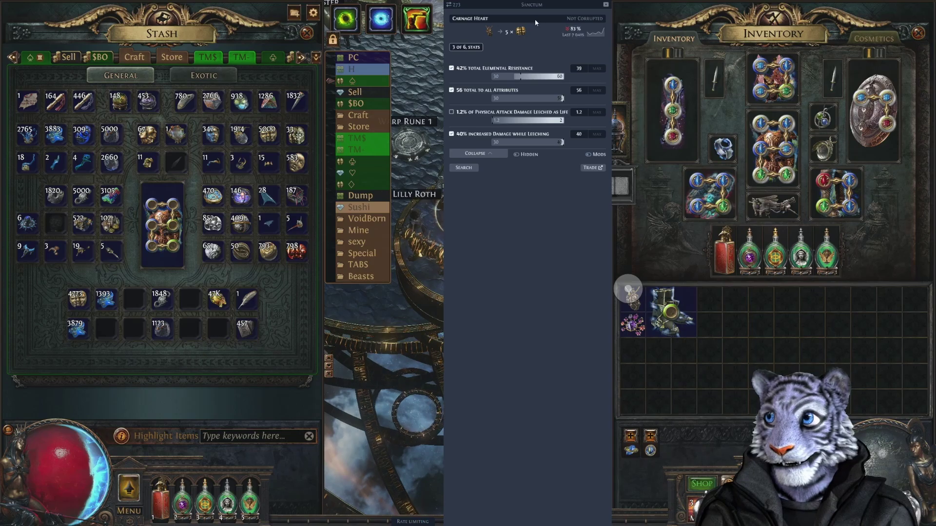
{"action": "mouse_move", "coordinate": [459, 16]}
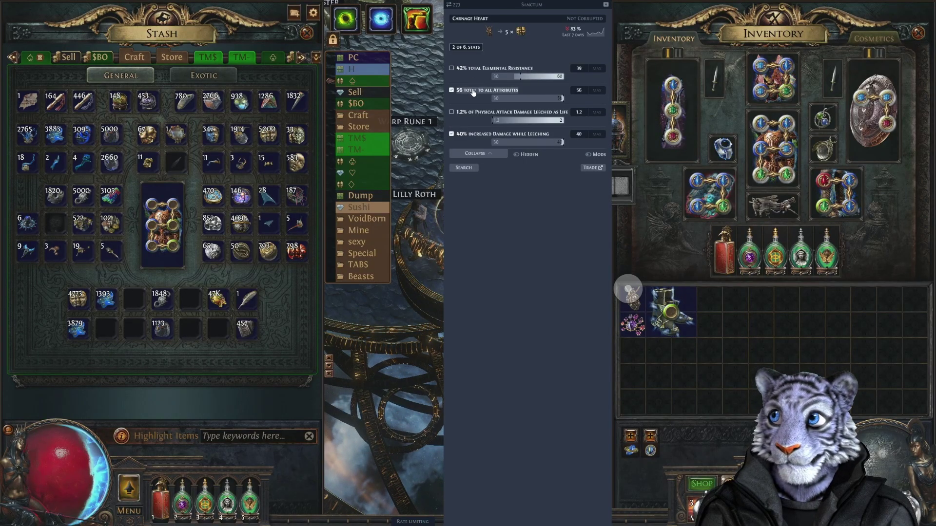
{"action": "left_click", "coordinate": [532, 155]}
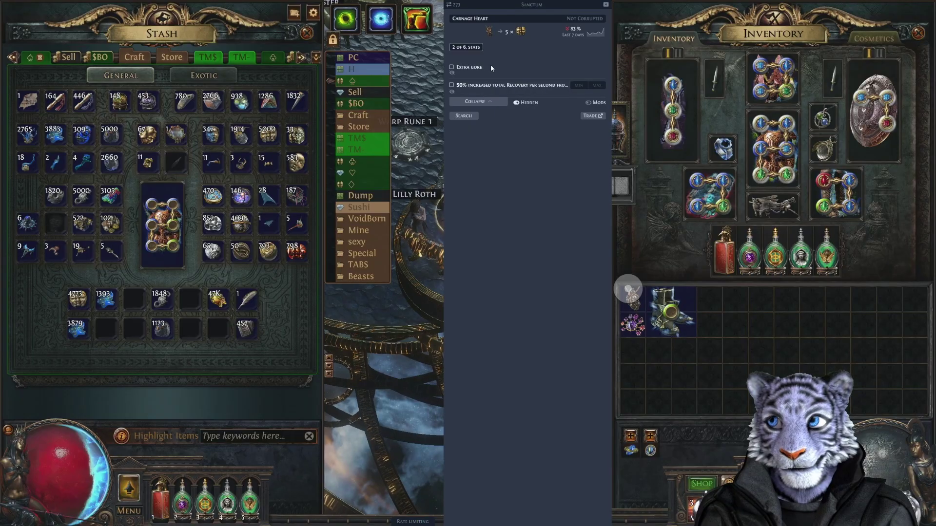
{"action": "left_click", "coordinate": [523, 104]}
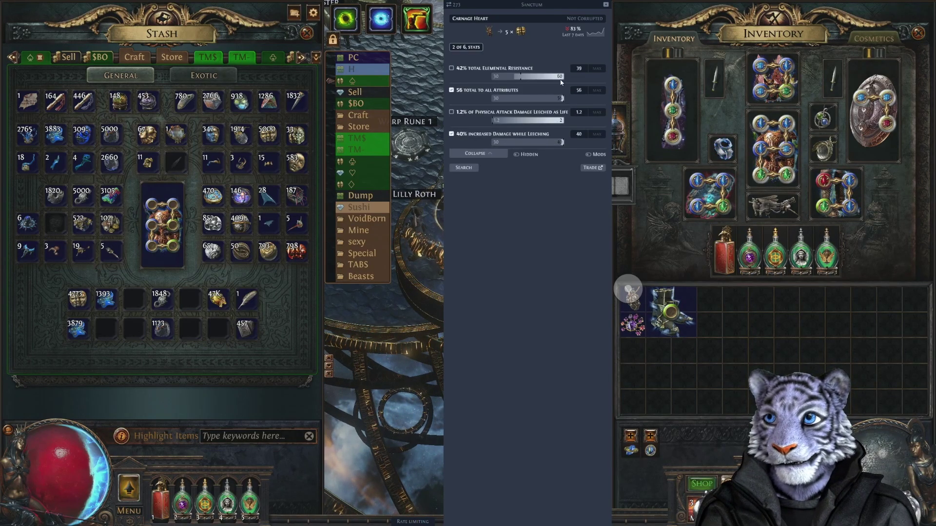
Check the Carnage Heart's price history on poe.ninja at 5.0 chaos, then close the page
{"action": "left_click", "coordinate": [590, 35]}
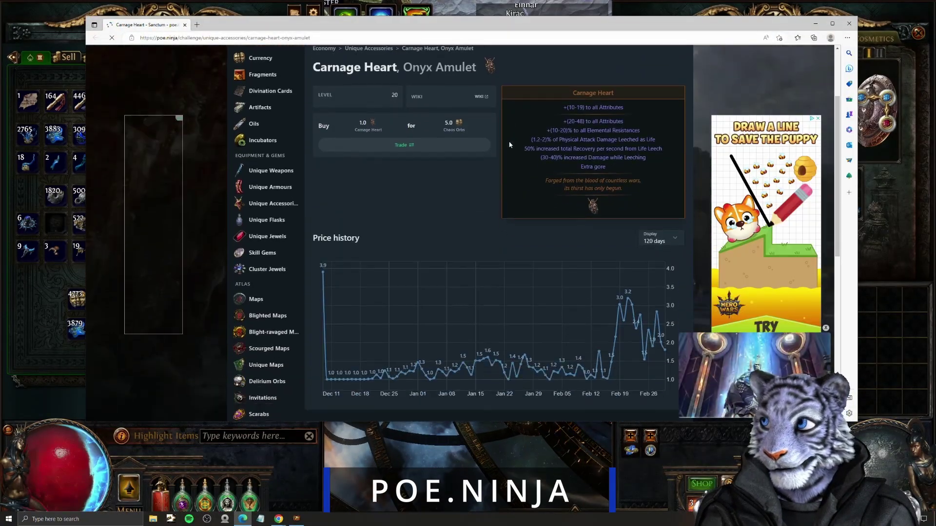
{"action": "scroll", "coordinate": [509, 145], "scroll_direction": "down", "scroll_amount": 1}
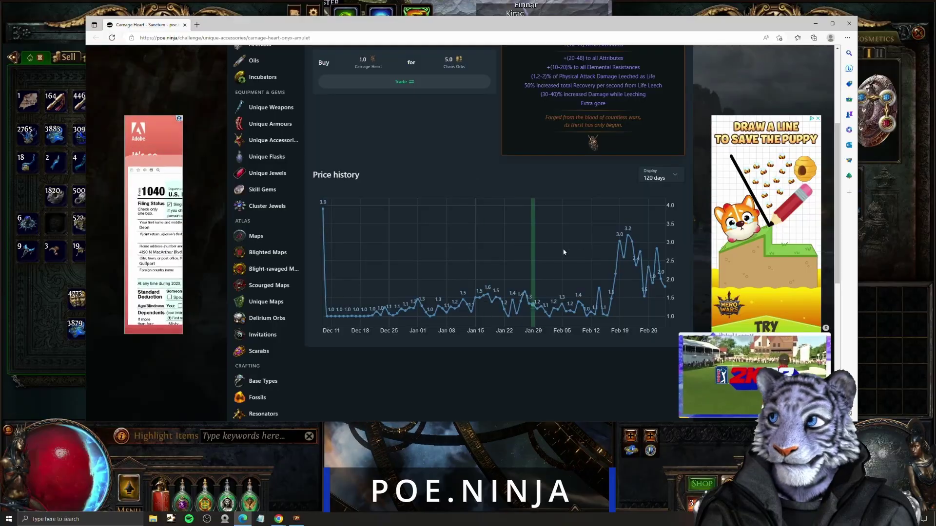
{"action": "scroll", "coordinate": [449, 153], "scroll_direction": "up", "scroll_amount": 2}
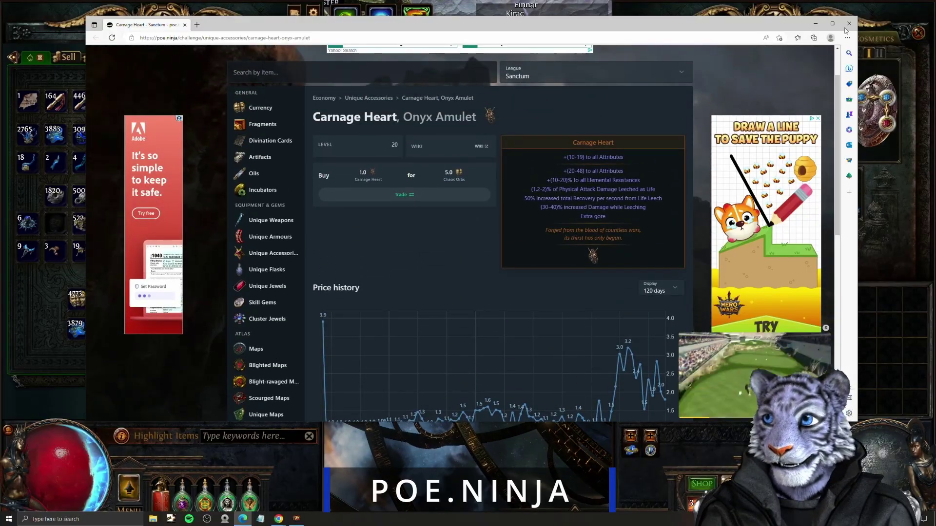
{"action": "left_click", "coordinate": [849, 23]}
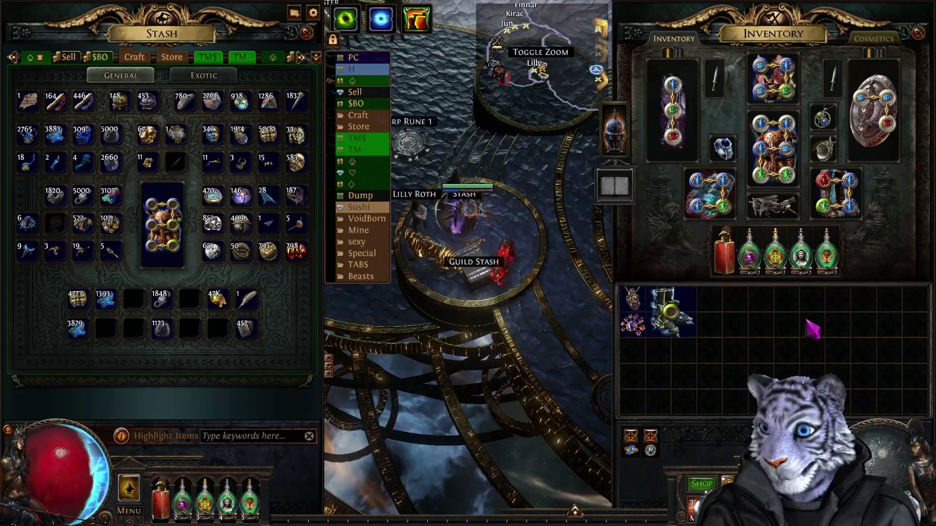
Price-check the Large Cluster Jewel and rerun its trade search with an adjusted item level filter
{"action": "mouse_move", "coordinate": [638, 331]}
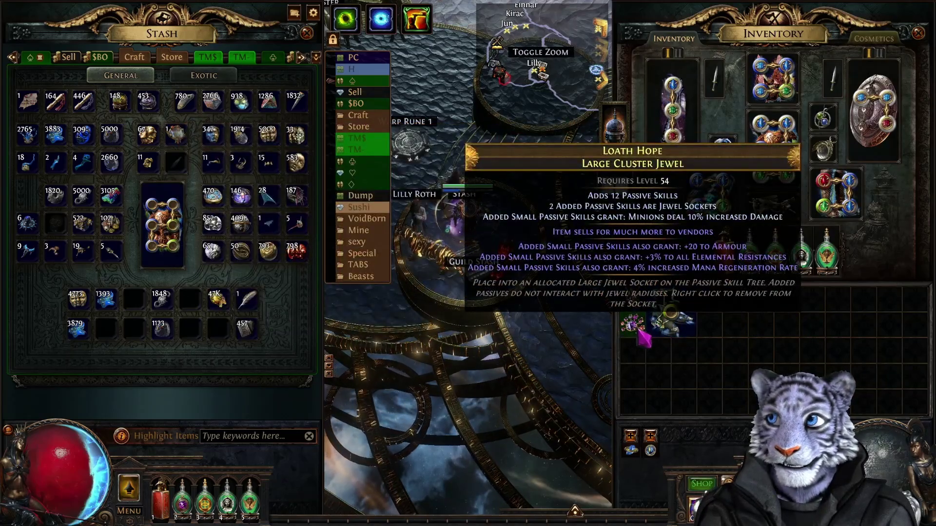
{"action": "key", "text": "ctrl+d"}
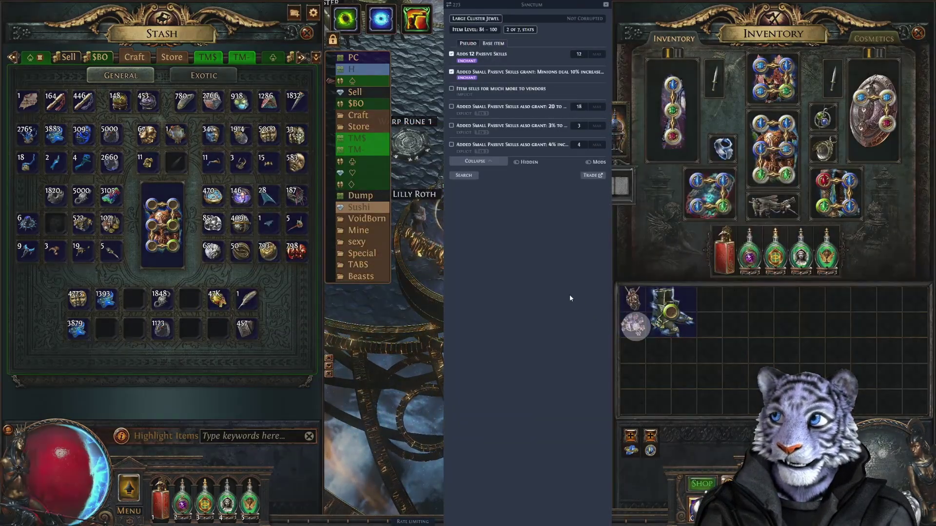
{"action": "left_click", "coordinate": [463, 175]}
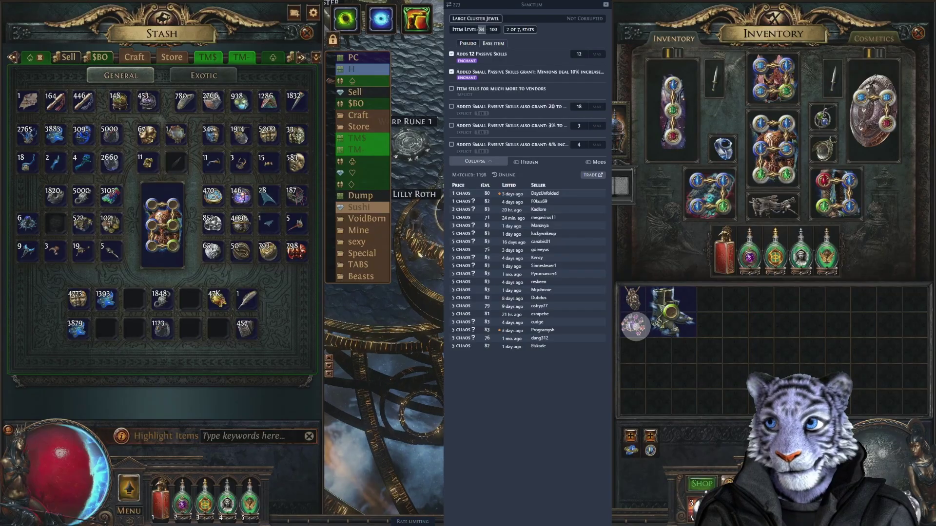
{"action": "left_click", "coordinate": [466, 30]}
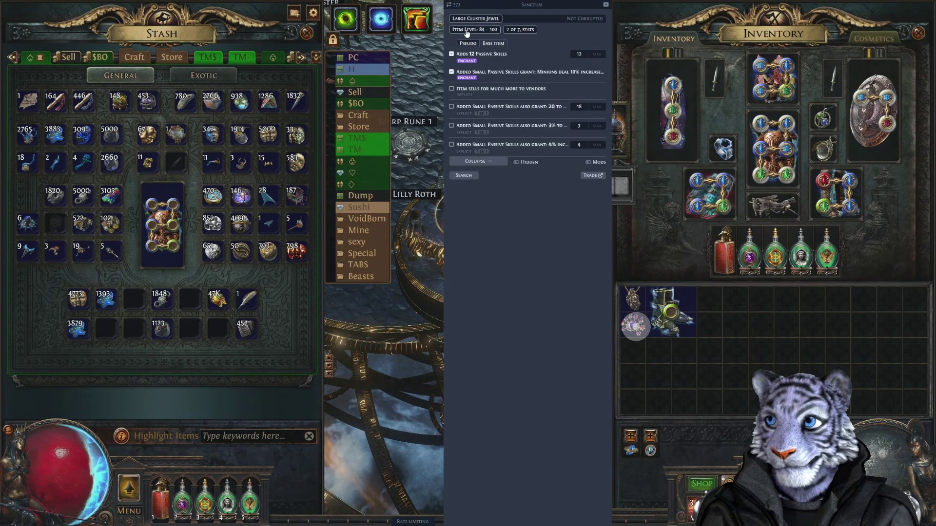
{"action": "left_click", "coordinate": [461, 175]}
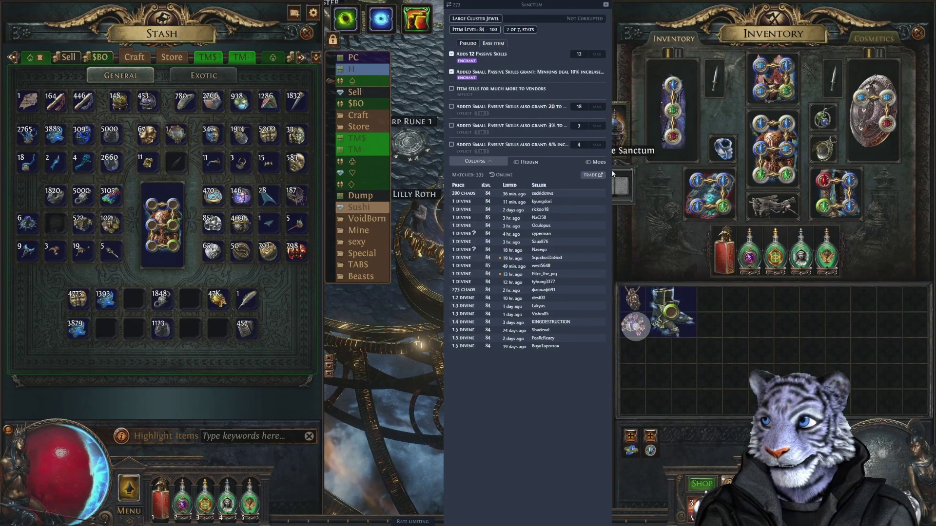
Price-check another cluster jewel without the vendor-price stat, then price-check the Oblivion Goad Slink Boots
{"action": "key", "text": "ctrl+d"}
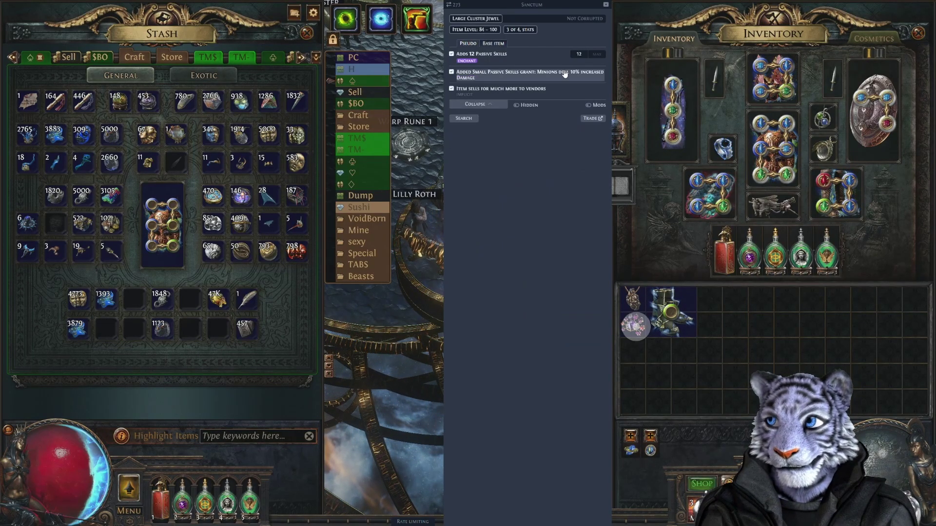
{"action": "left_click", "coordinate": [487, 89]}
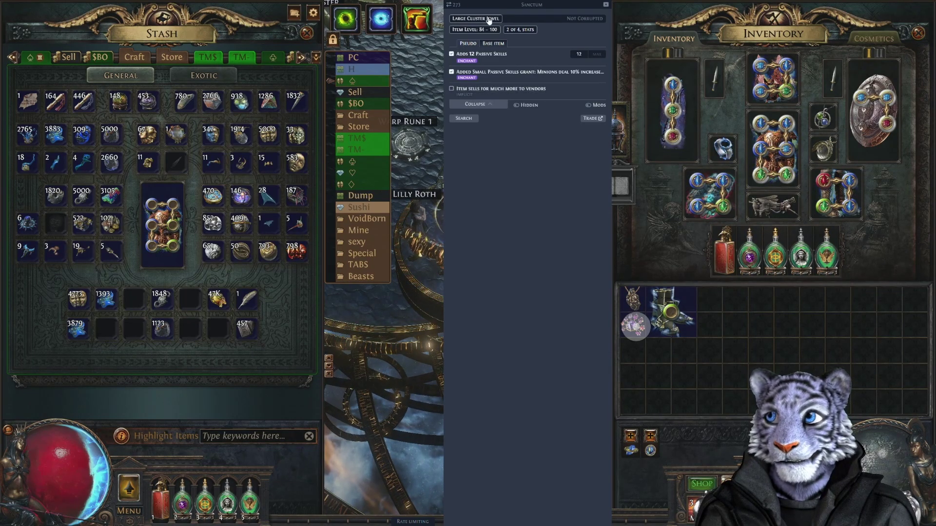
{"action": "left_click", "coordinate": [753, 329]}
{"action": "key", "text": "ctrl+d"}
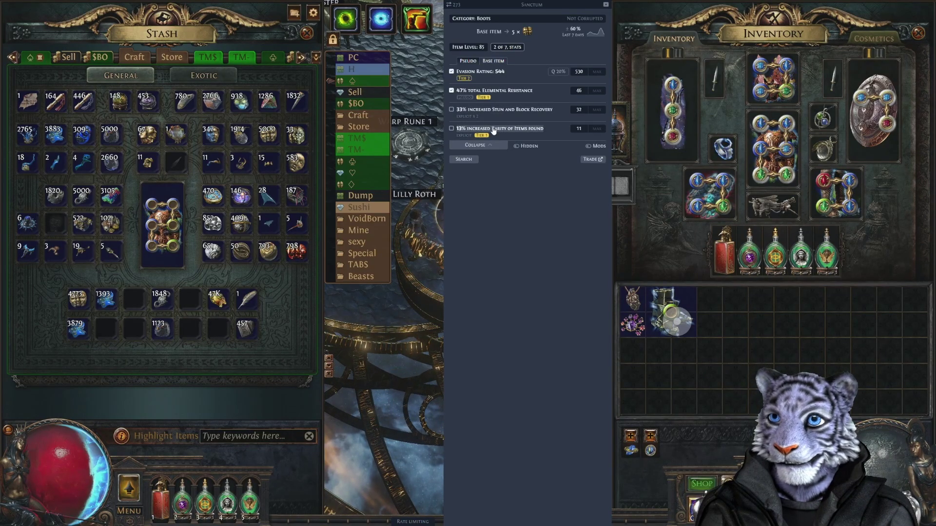
Price the boots by their Slink Boots base, keeping the fractured fire resistance filter
{"action": "left_click", "coordinate": [500, 63]}
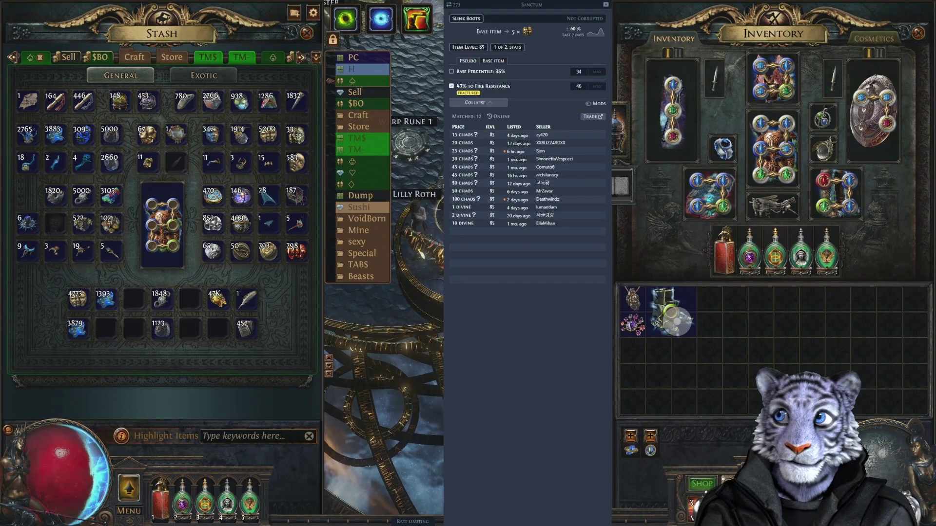
Browse the 12 Slink Boots listings from 15 chaos on the full-screen trade site, then close it
{"action": "left_click", "coordinate": [600, 118]}
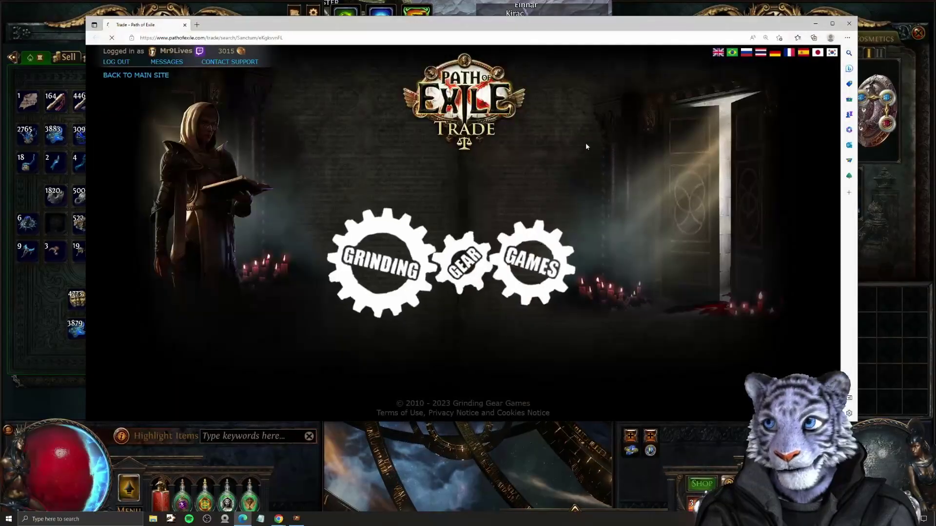
{"action": "left_click", "coordinate": [832, 23]}
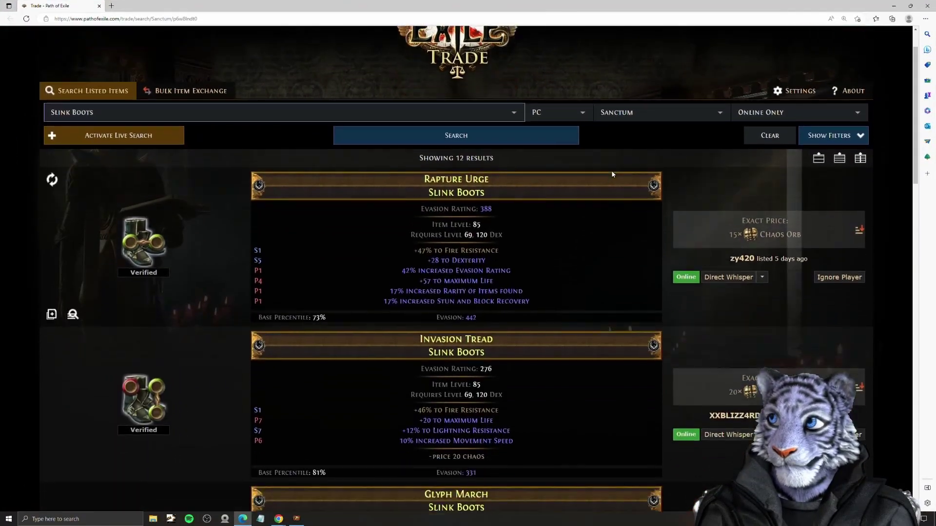
{"action": "scroll", "coordinate": [612, 174], "scroll_direction": "down", "scroll_amount": 2}
{"action": "scroll", "coordinate": [489, 118], "scroll_direction": "down", "scroll_amount": 2}
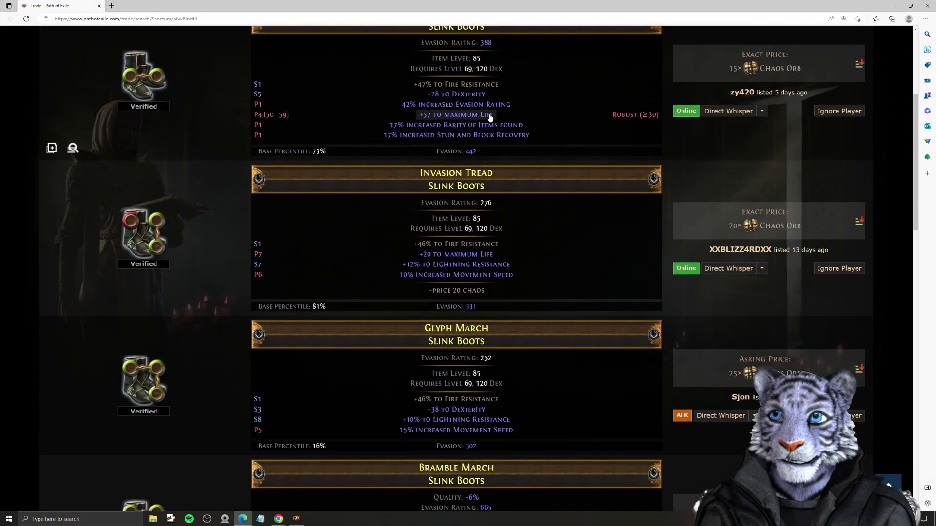
{"action": "scroll", "coordinate": [489, 118], "scroll_direction": "down", "scroll_amount": 2}
{"action": "scroll", "coordinate": [490, 200], "scroll_direction": "down", "scroll_amount": 4}
{"action": "scroll", "coordinate": [490, 201], "scroll_direction": "down", "scroll_amount": 5}
{"action": "scroll", "coordinate": [496, 181], "scroll_direction": "down", "scroll_amount": 6}
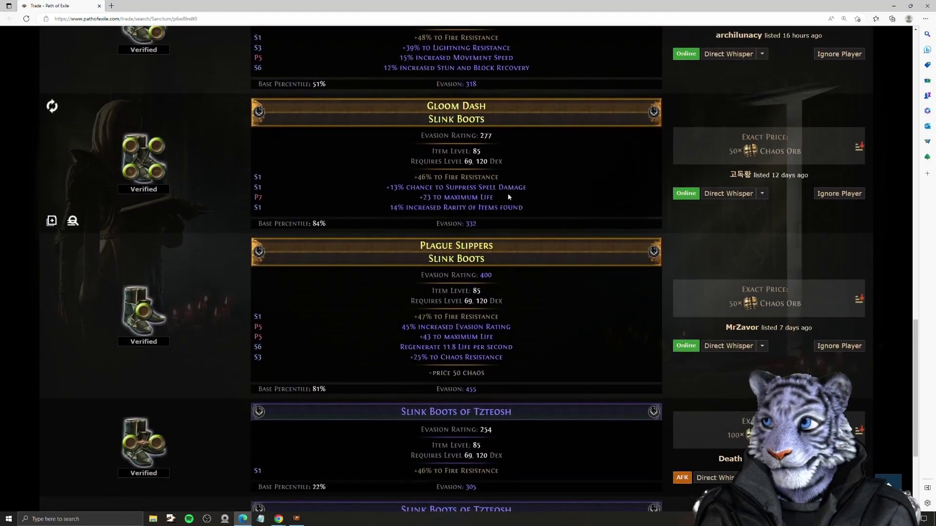
{"action": "scroll", "coordinate": [539, 188], "scroll_direction": "down", "scroll_amount": 3}
{"action": "scroll", "coordinate": [540, 191], "scroll_direction": "up", "scroll_amount": 11}
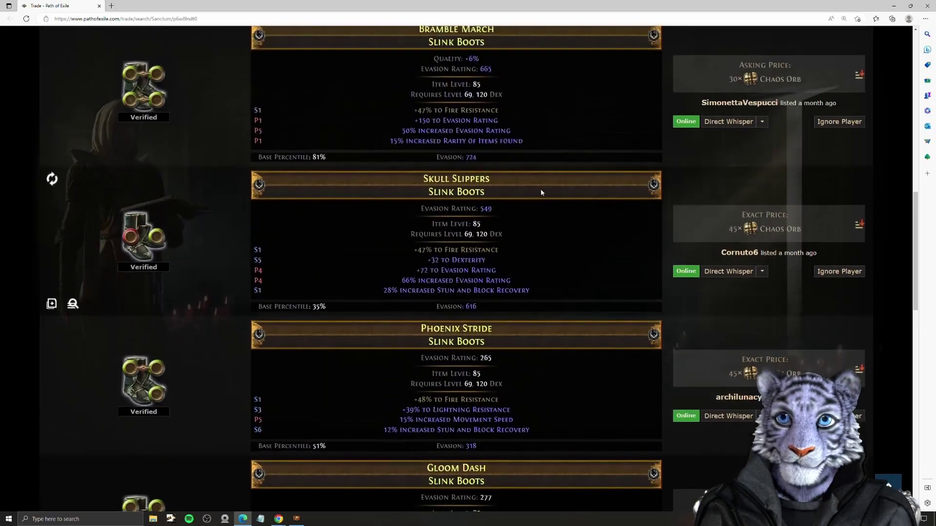
{"action": "scroll", "coordinate": [540, 191], "scroll_direction": "up", "scroll_amount": 12}
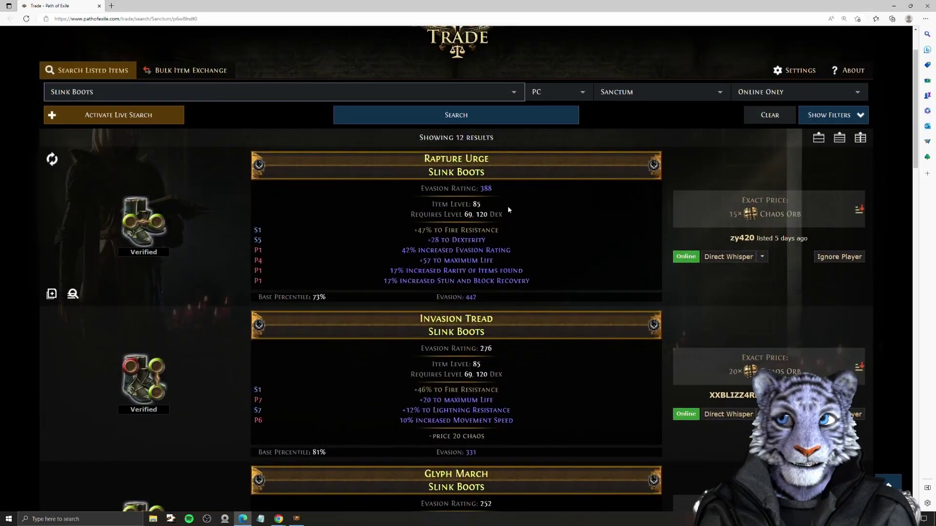
{"action": "left_click", "coordinate": [927, 5]}
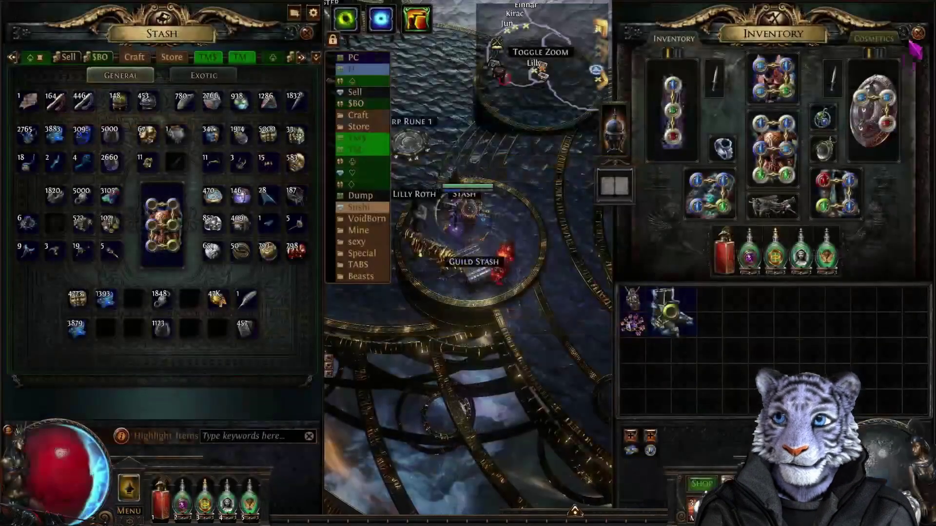
{"action": "mouse_move", "coordinate": [674, 325]}
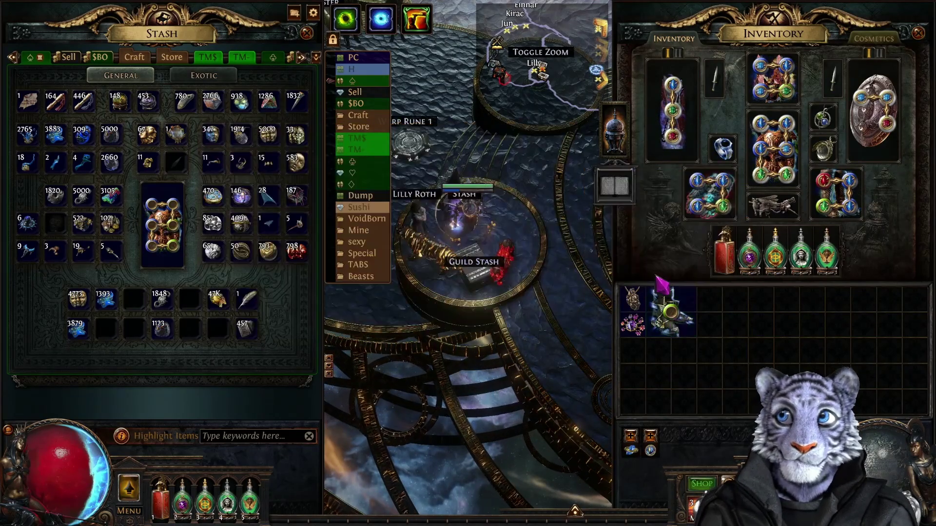
{"action": "key", "text": "shift+space"}
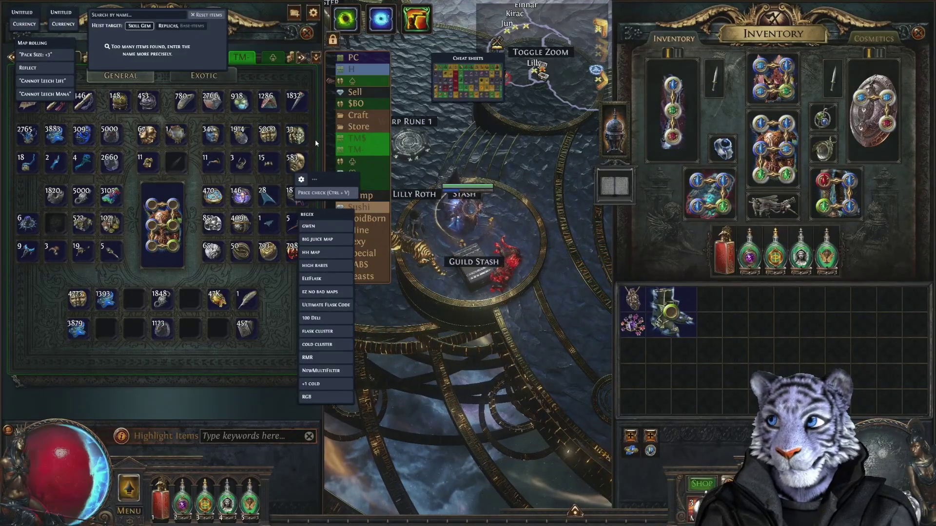
{"action": "key", "text": "shift+space"}
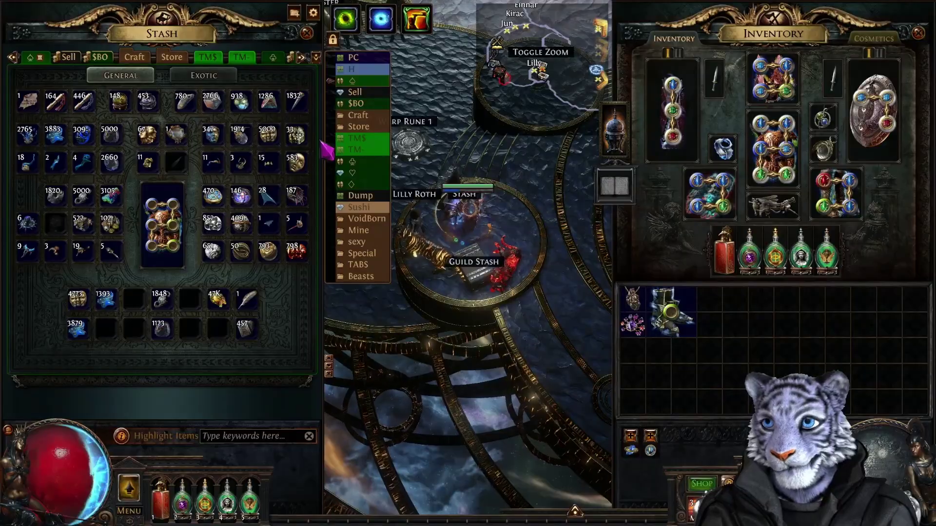